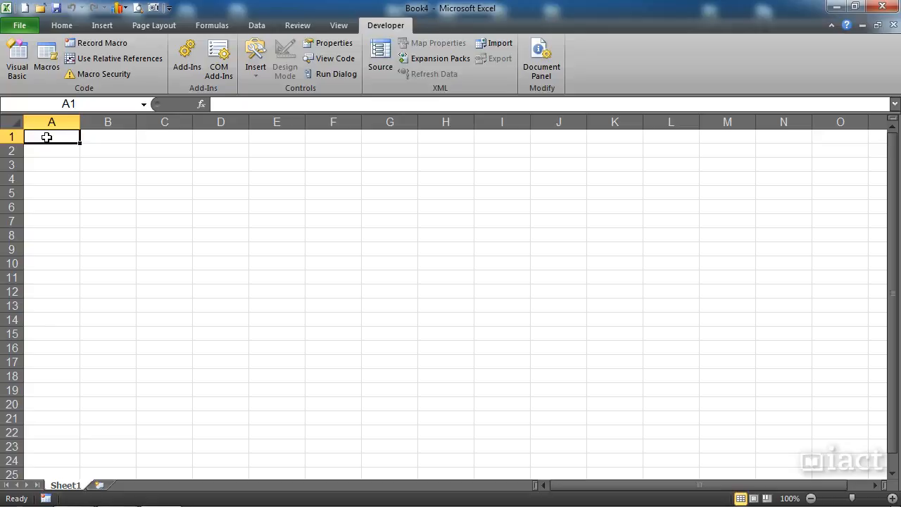
Step: Start recording a macro named macMonths, stored in the Personal Macro Workbook
left_click(90, 43)
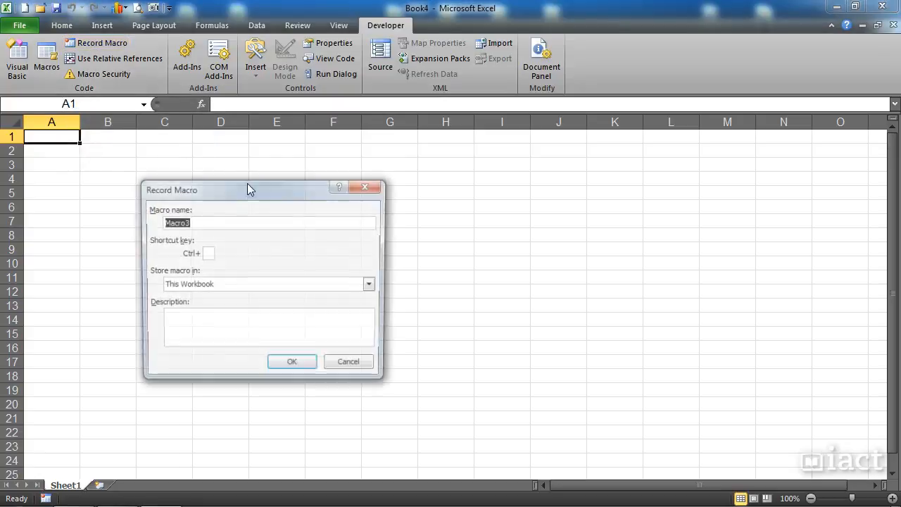
type("mac")
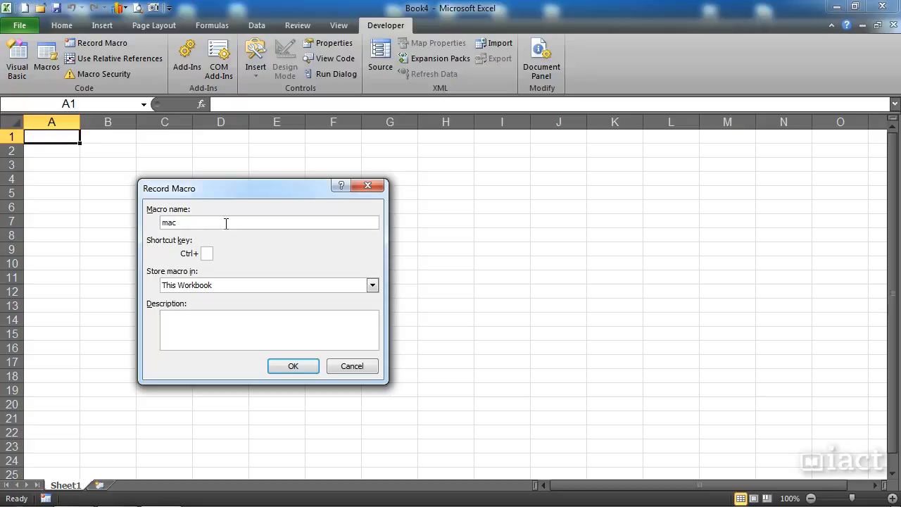
type("Months")
left_click(192, 287)
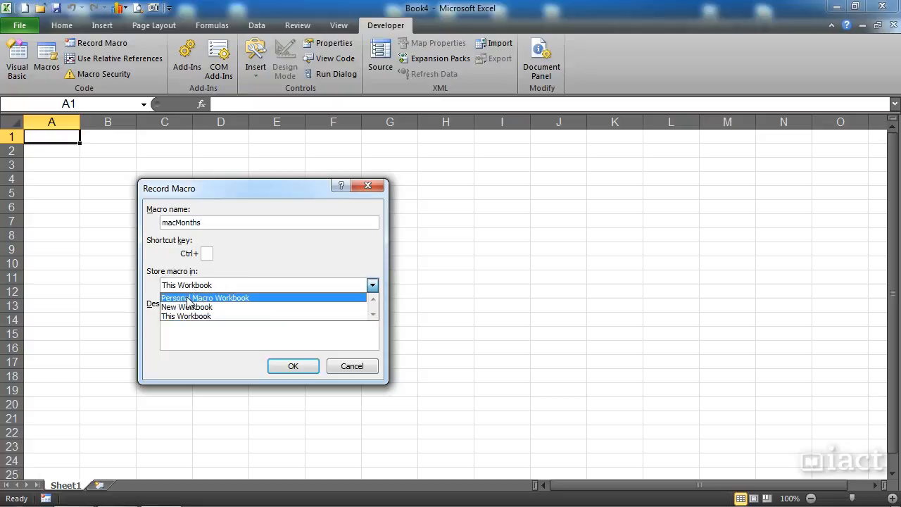
left_click(189, 298)
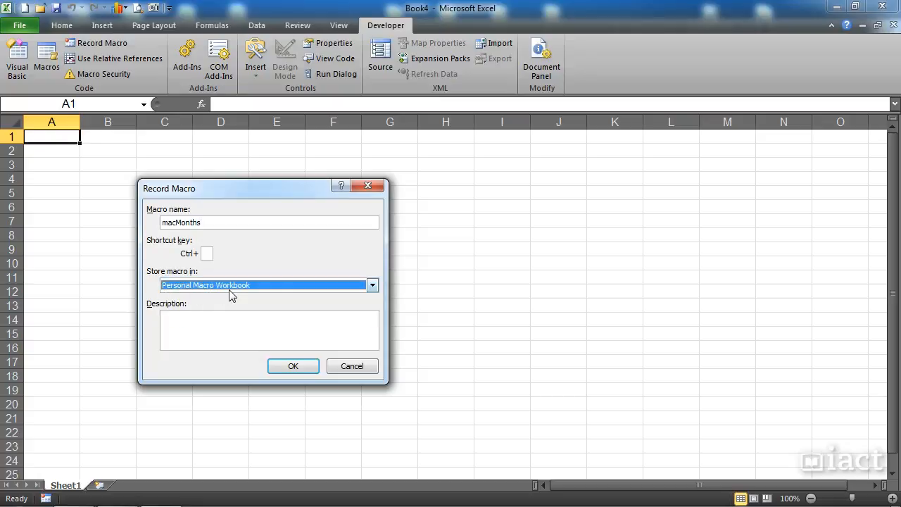
left_click(229, 328)
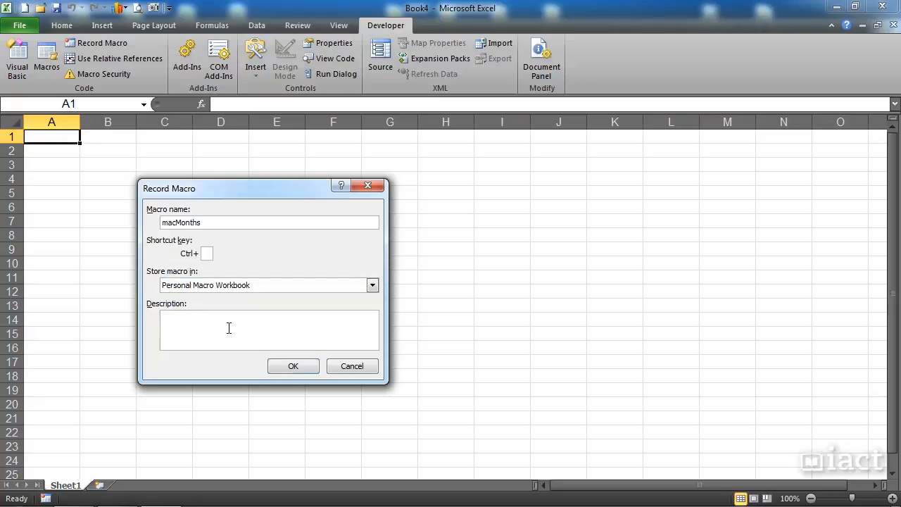
left_click(294, 367)
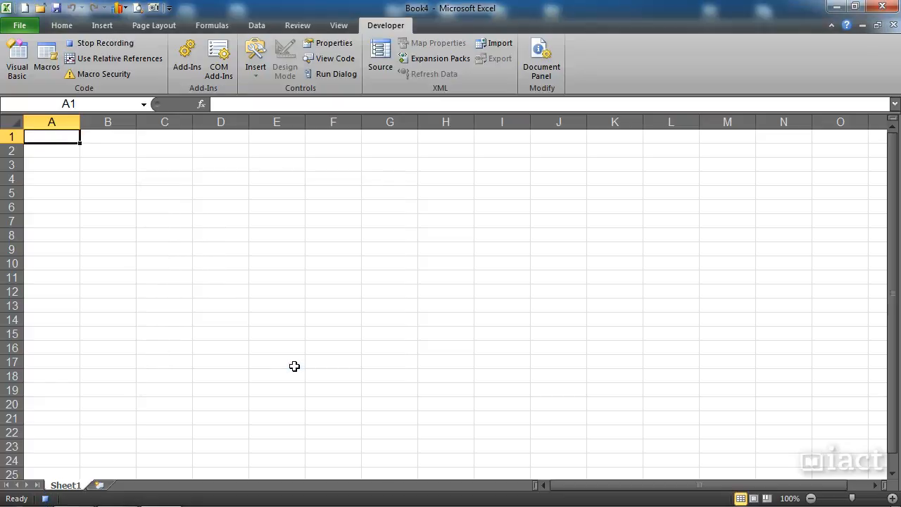
Step: Using relative references, record filling Jan through Jun across A1:F1 and selecting cell A2, and stop the recording
left_click(140, 57)
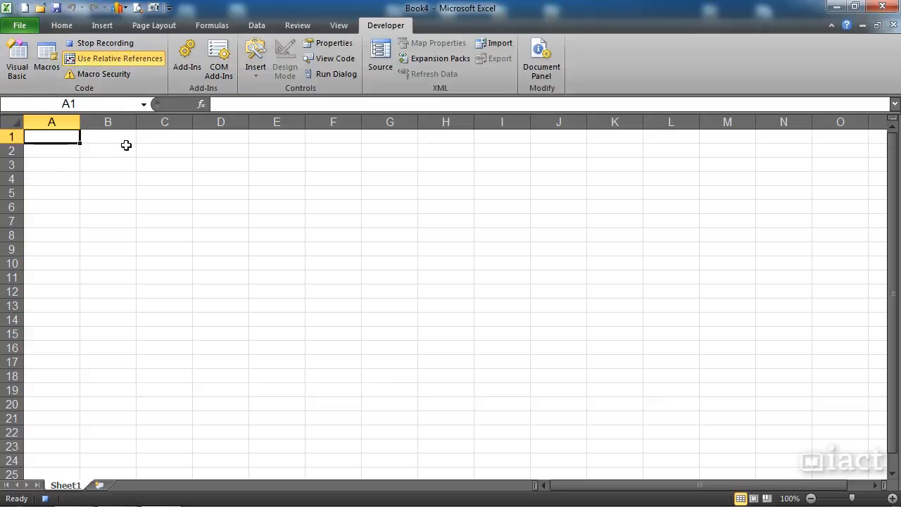
type("Jan")
left_click_drag(80, 143, 359, 144)
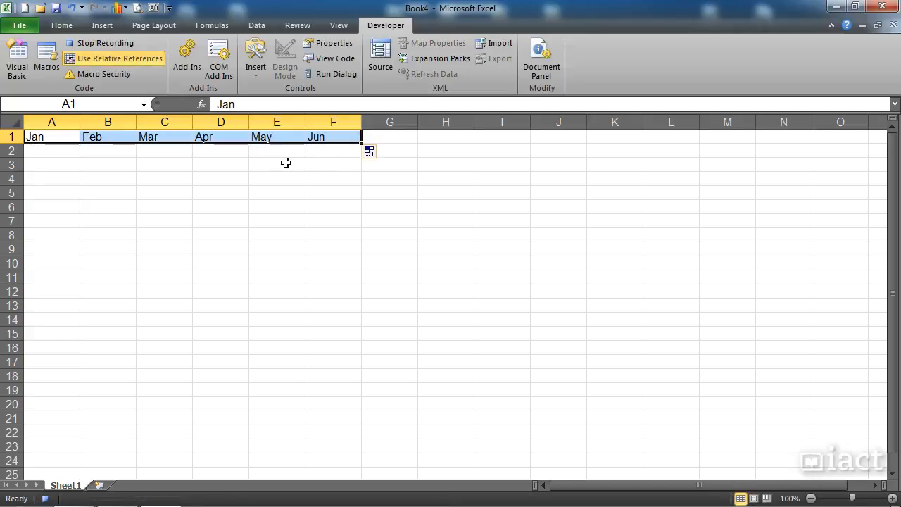
left_click(50, 152)
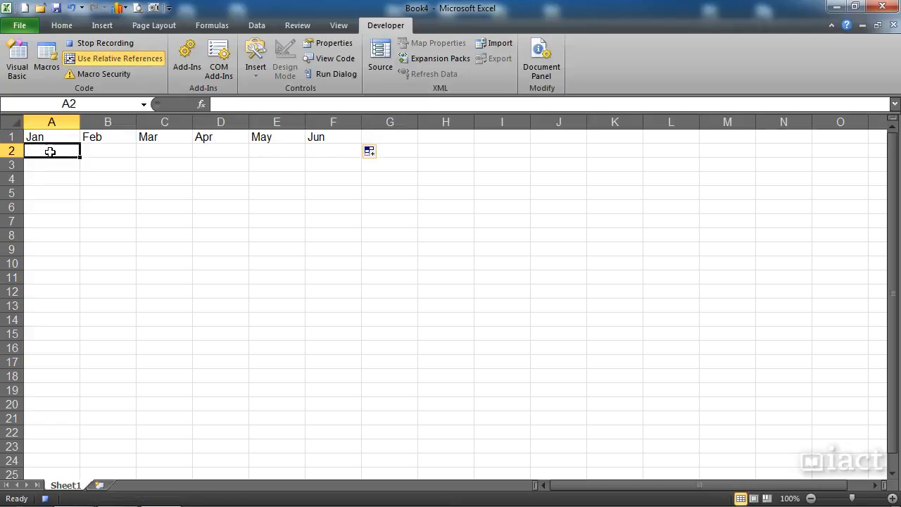
left_click(97, 41)
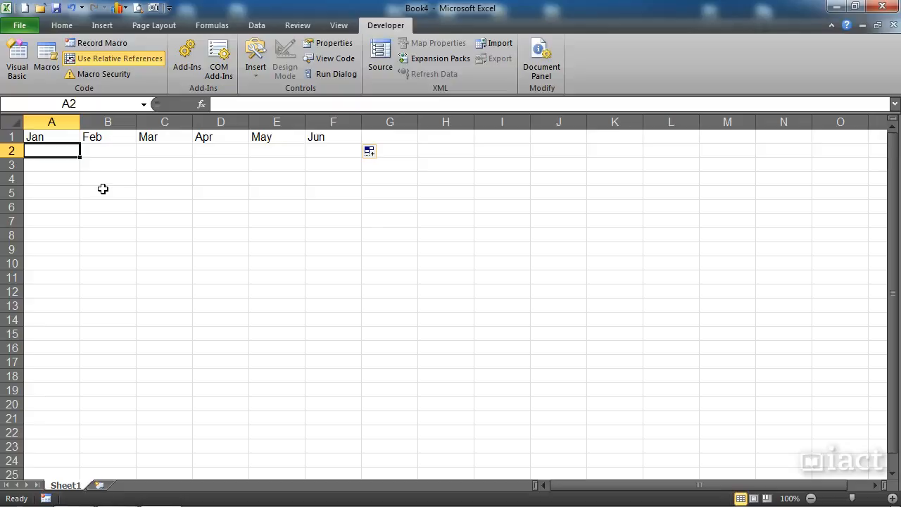
Step: Run the PERSONAL.XLSB!macMonths macro from cell A9, listing macros in All Open Workbooks
left_click(50, 247)
left_click(50, 60)
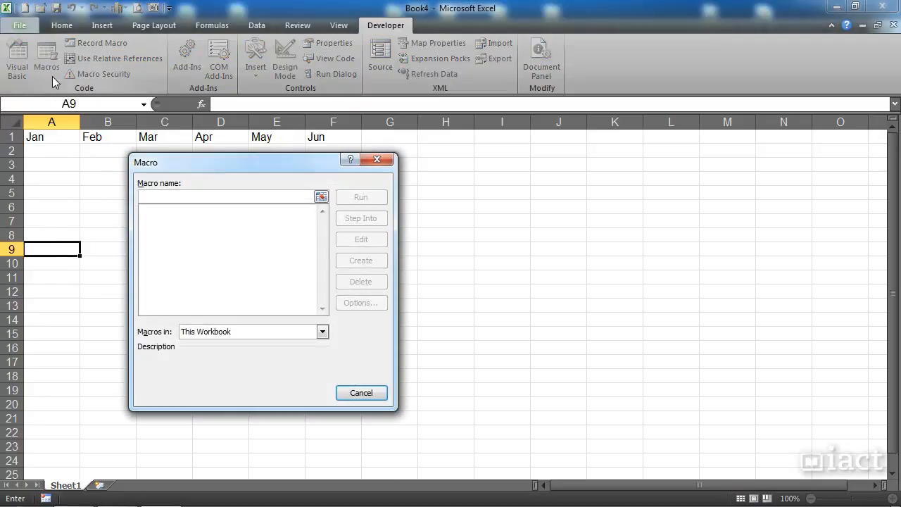
left_click(190, 333)
left_click(195, 342)
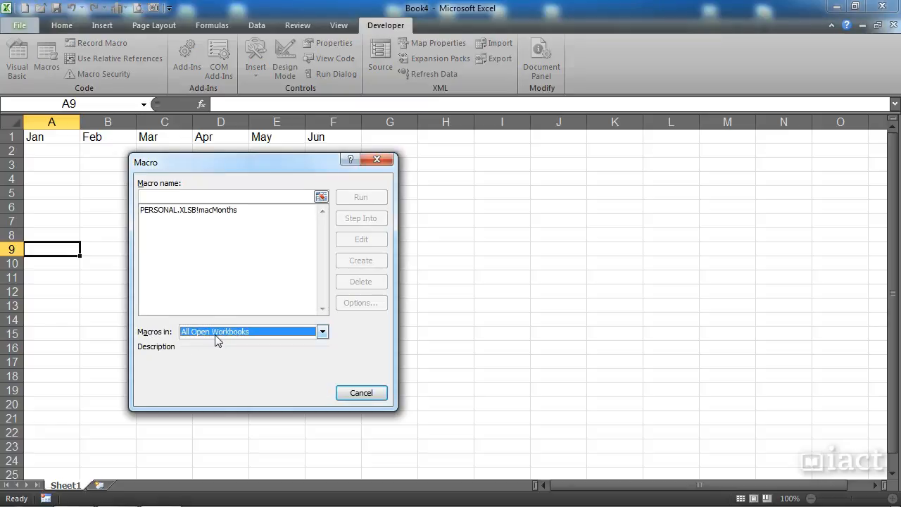
left_click(208, 209)
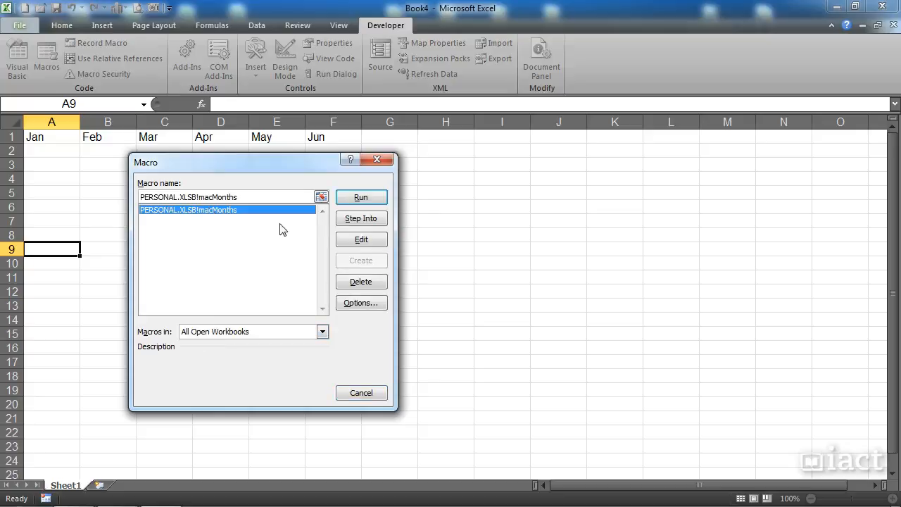
left_click(359, 198)
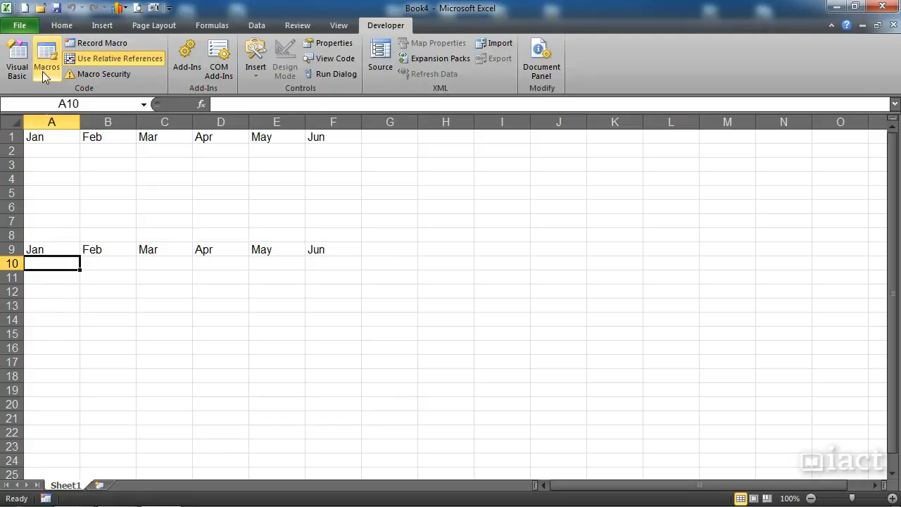
Step: Create a new blank workbook and run the PERSONAL.XLSB!macMonths macro from cell A1
left_click(24, 8)
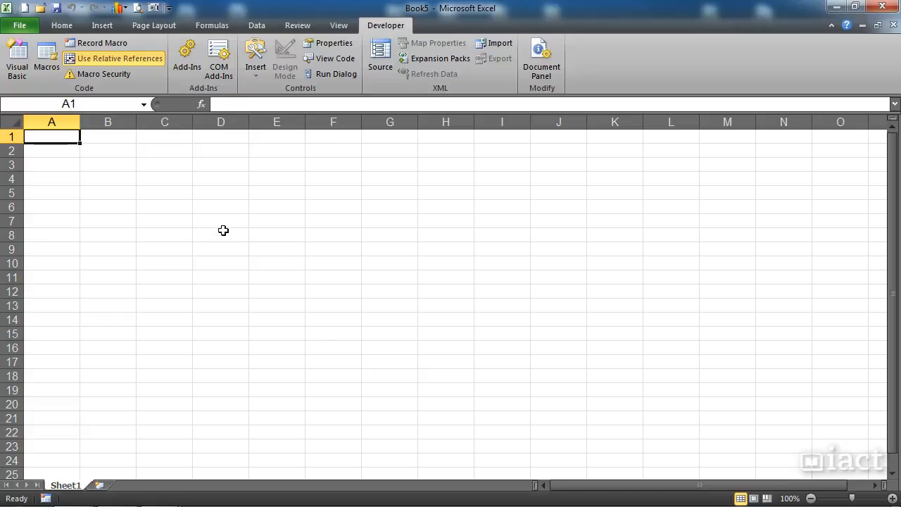
left_click(47, 72)
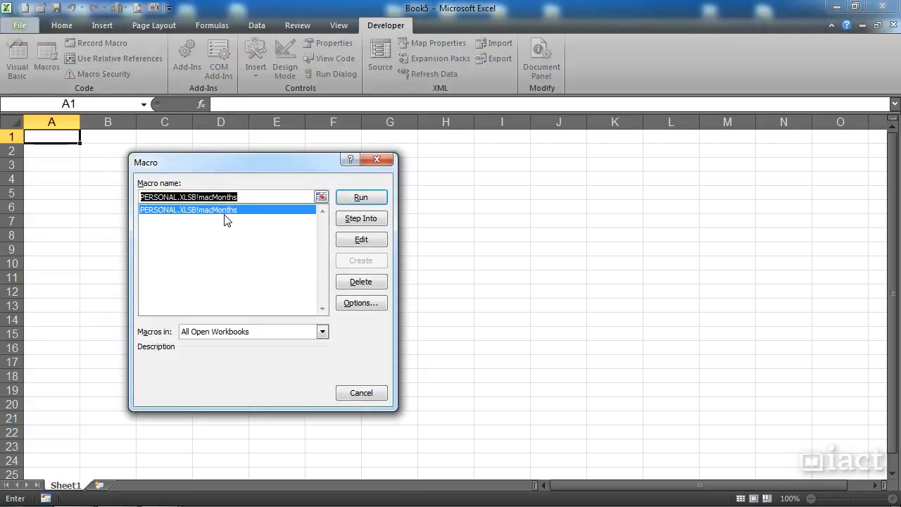
left_click(347, 200)
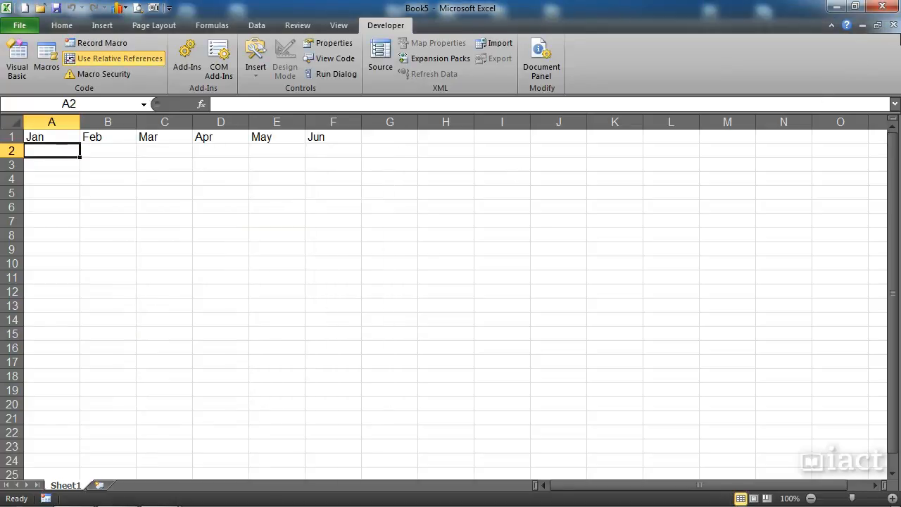
Step: Close both open workbooks without saving, and start exiting Excel but cancel at the Personal Macro Workbook save prompt
left_click(891, 25)
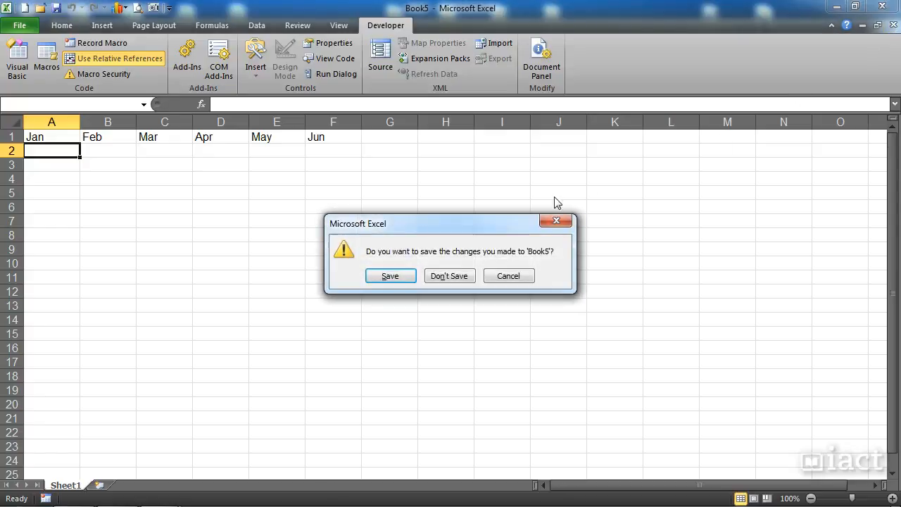
left_click(449, 276)
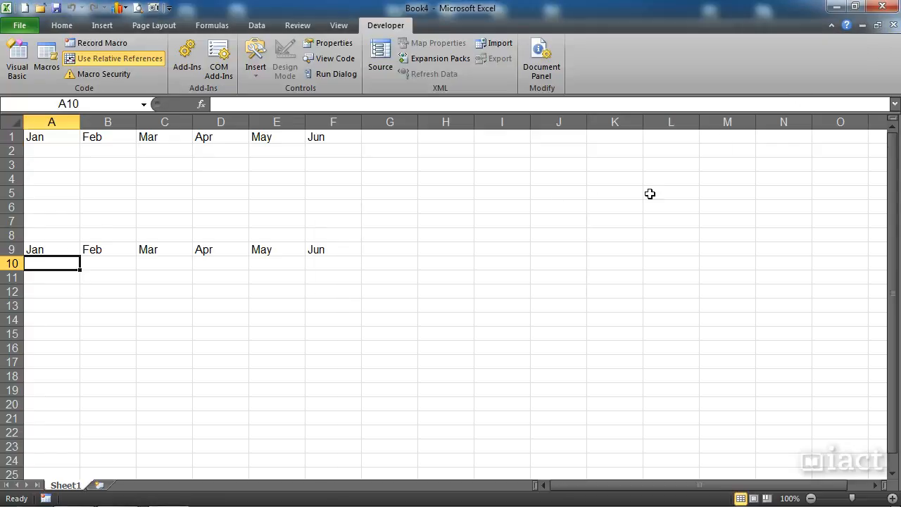
left_click(892, 25)
left_click(459, 278)
left_click(457, 274)
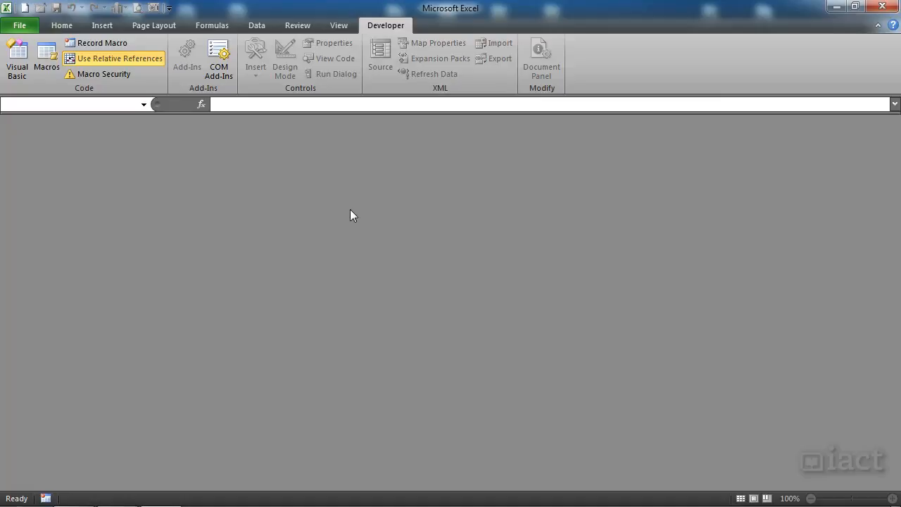
left_click(879, 8)
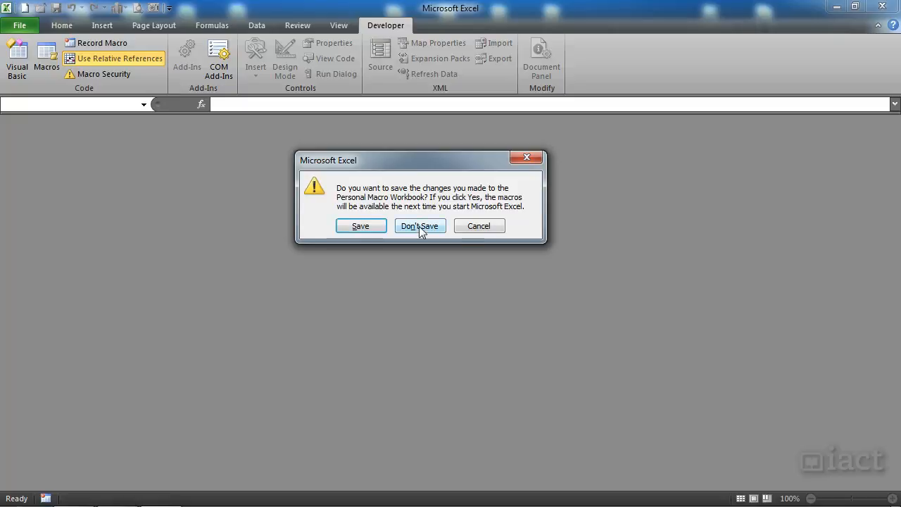
left_click(477, 226)
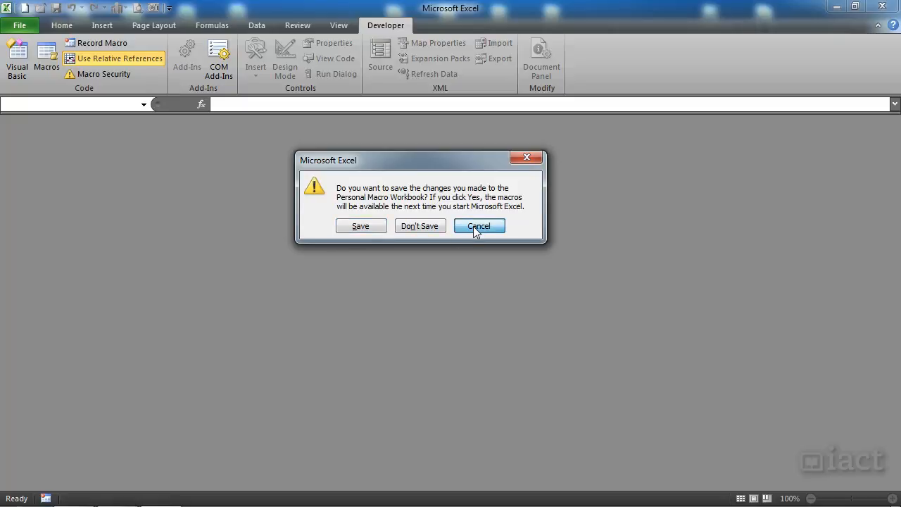
Step: Create a new blank workbook and, with cell A1 selected, start recording a macro named MacYears in the Personal Macro Workbook
left_click(24, 9)
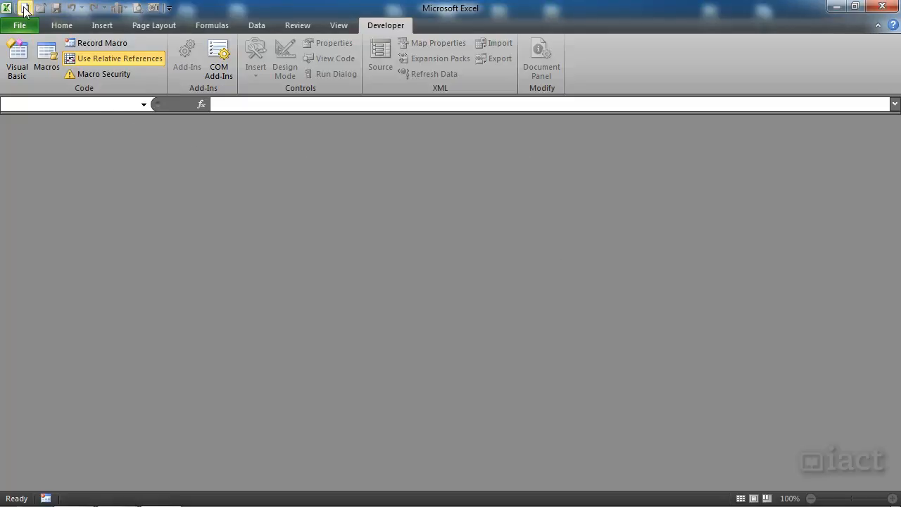
left_click(147, 207)
left_click(60, 146)
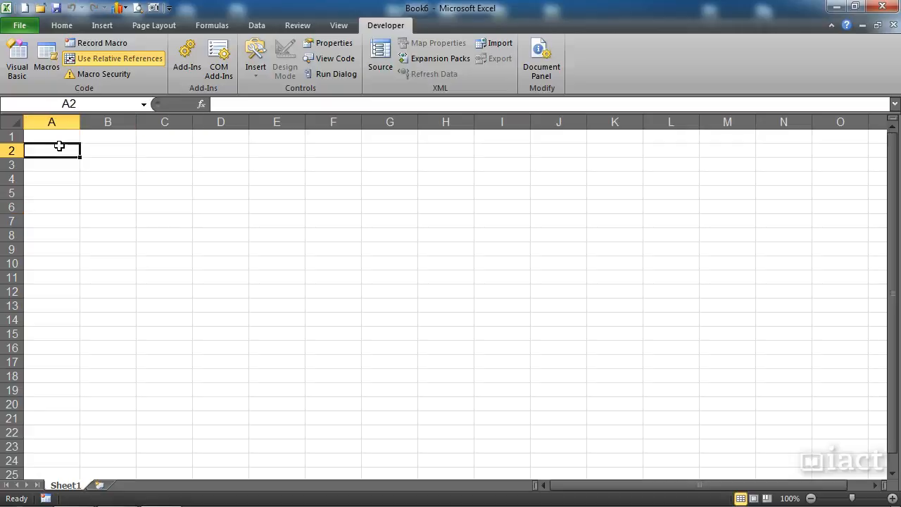
left_click(61, 137)
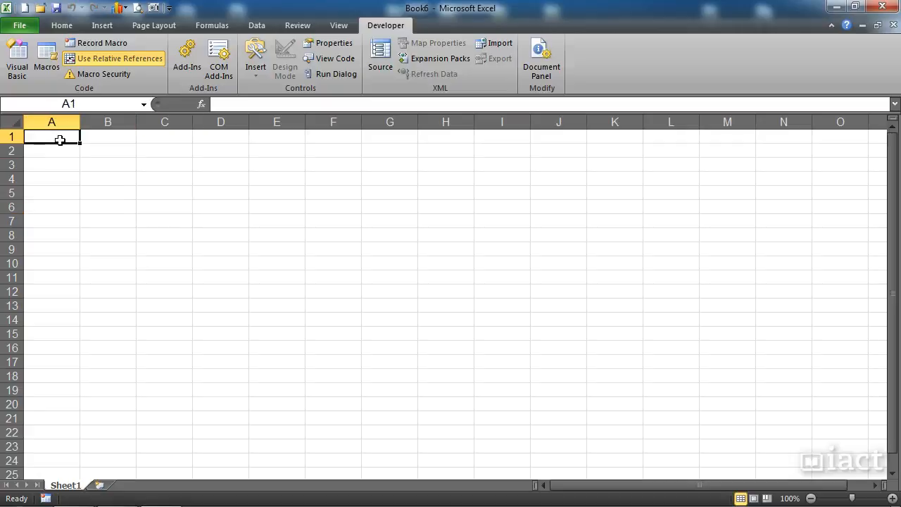
left_click(91, 43)
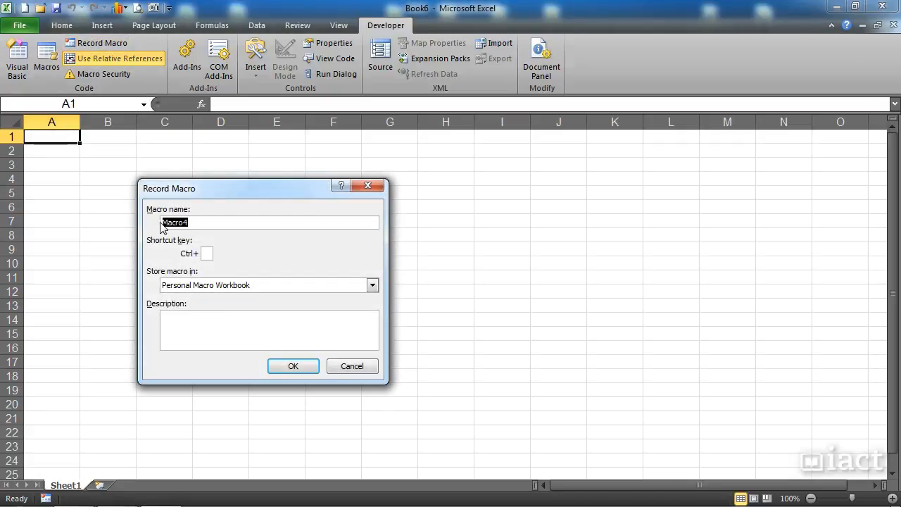
type("MacYears")
left_click(289, 368)
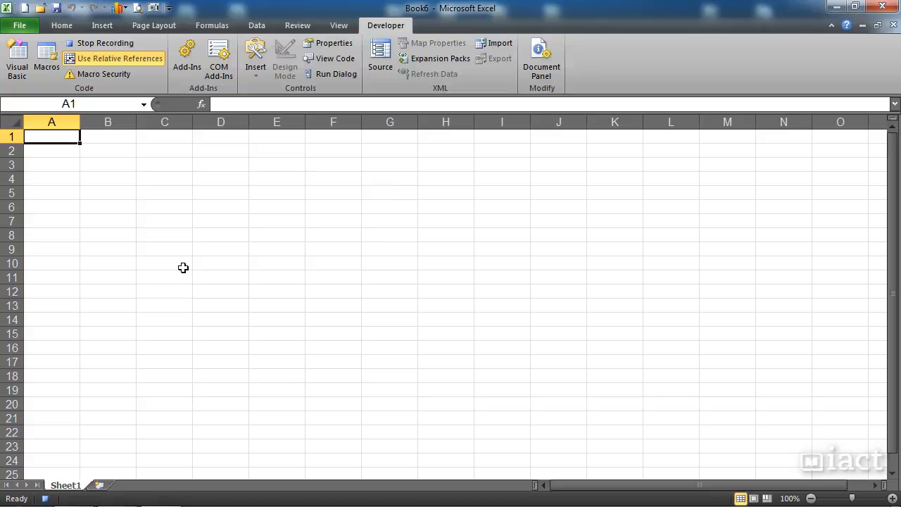
Step: Enter the year 2012 in cell A1 and 2013 in cell B1
type("2012")
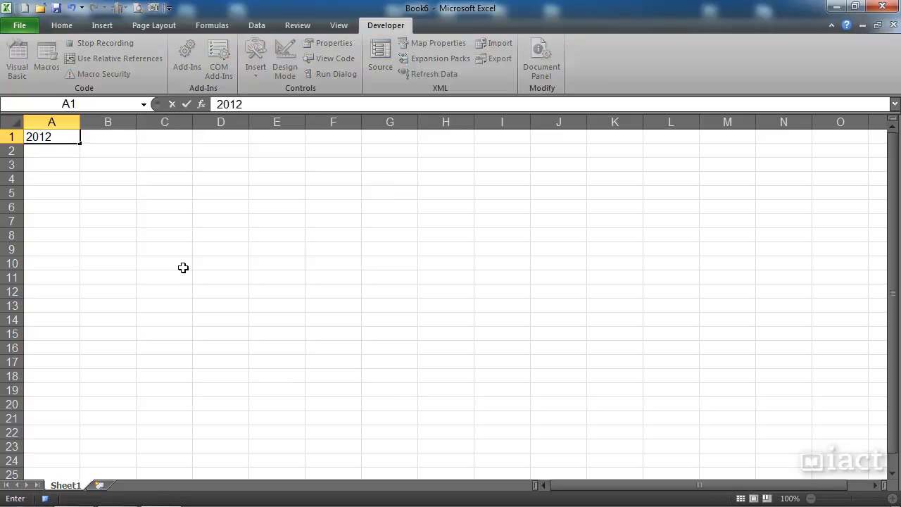
key("Return")
left_click(67, 138)
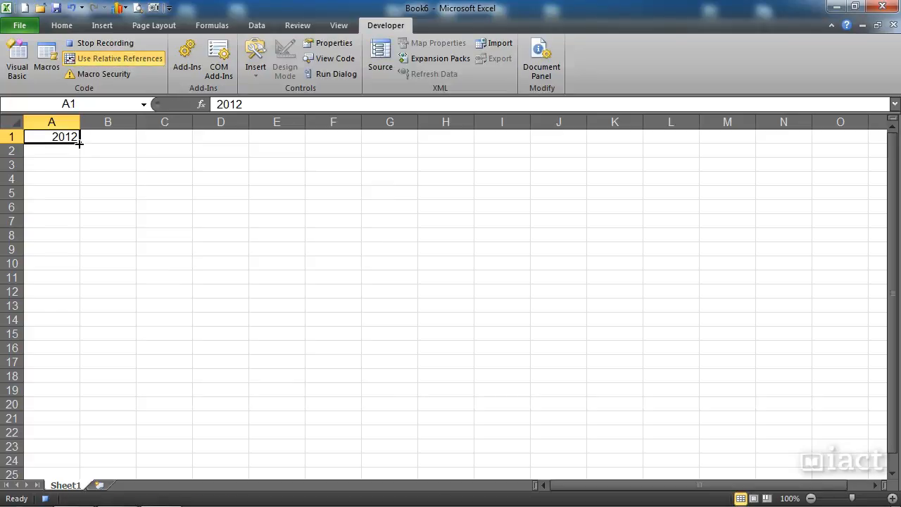
left_click_drag(79, 143, 145, 147)
left_click_drag(150, 146, 77, 144)
left_click(100, 137)
type("2013")
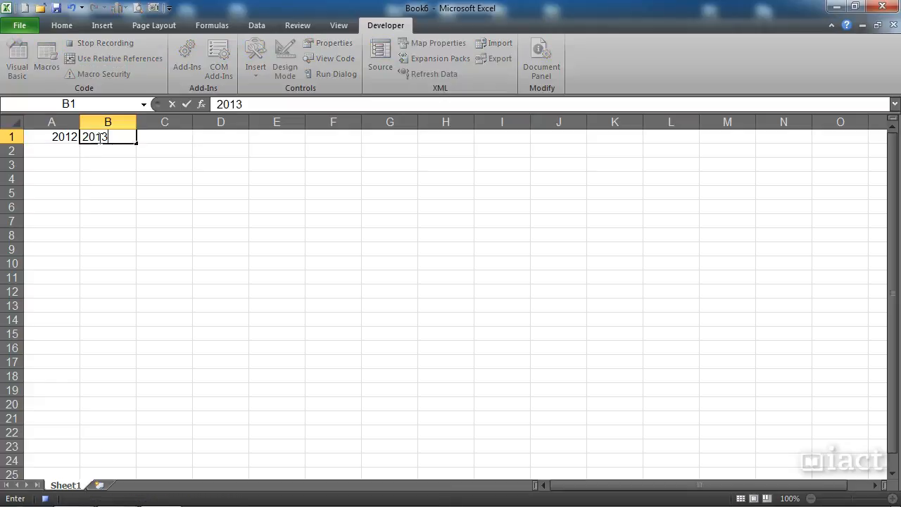
key("Return")
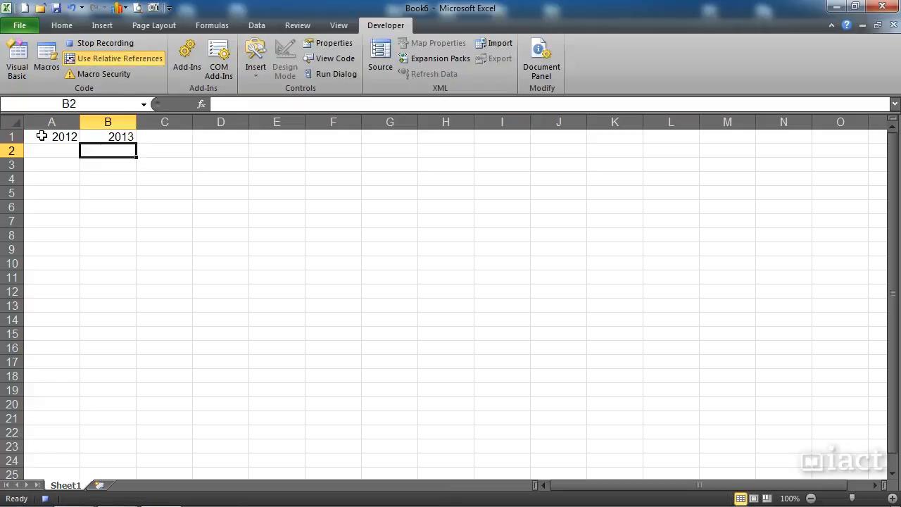
Step: Extend the year series from A1:B1 across row 1 to 2020 in cell I1
left_click_drag(42, 136, 510, 150)
left_click(479, 163)
left_click_drag(75, 135, 509, 141)
Step: Center and bold the year headings in A1:I1
left_click(61, 25)
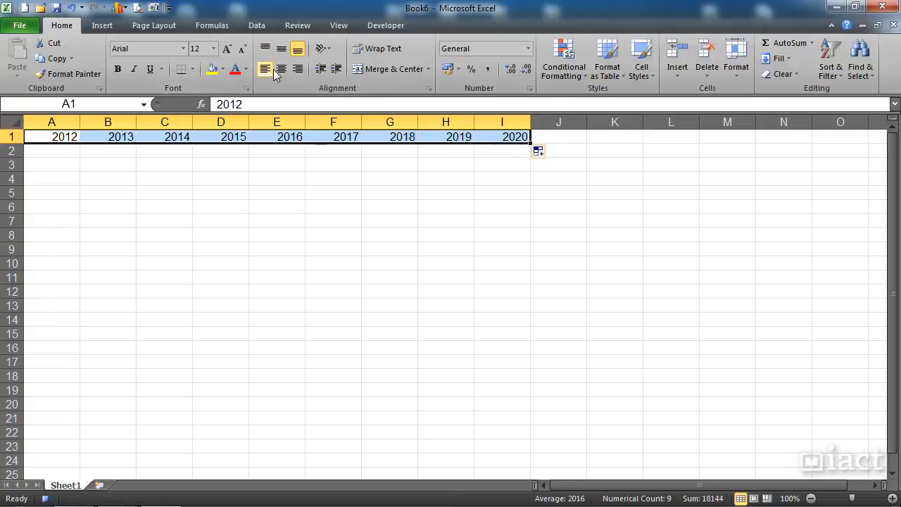
left_click(282, 70)
left_click(117, 69)
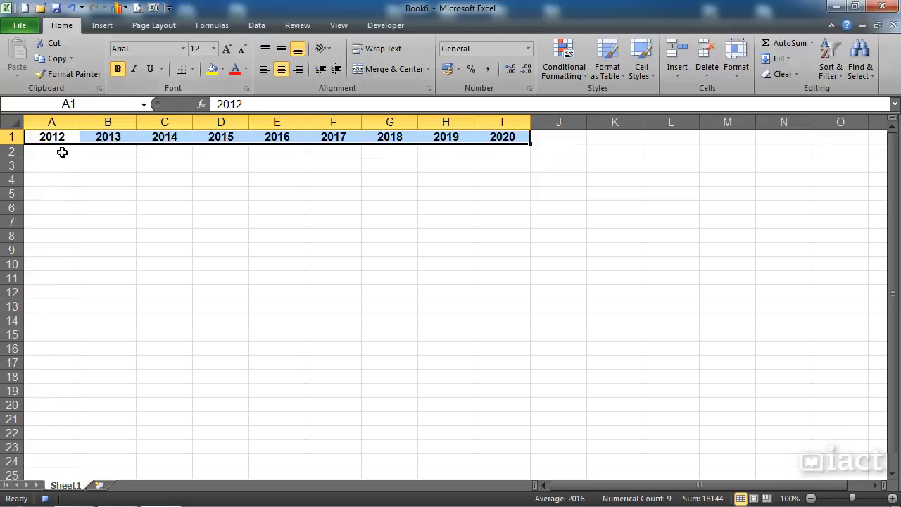
Step: Select cell A2 and stop recording the macro
left_click(61, 152)
left_click(375, 29)
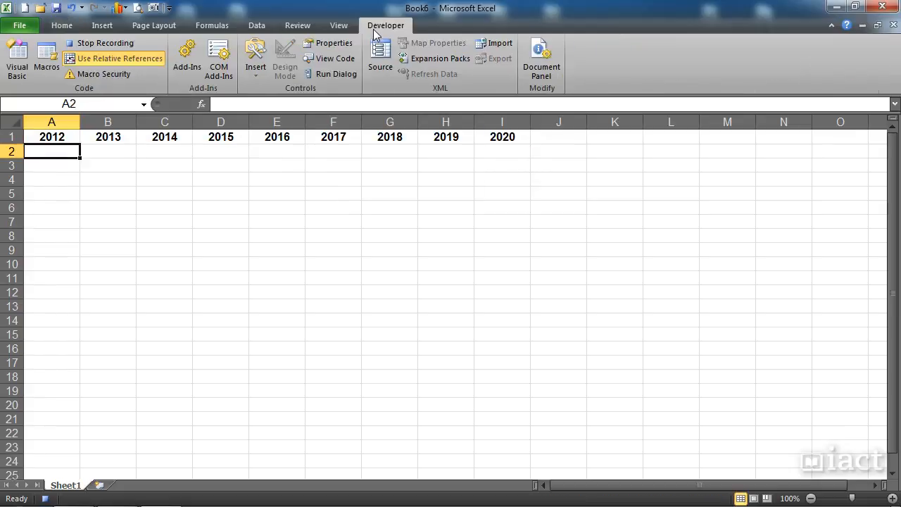
left_click(120, 41)
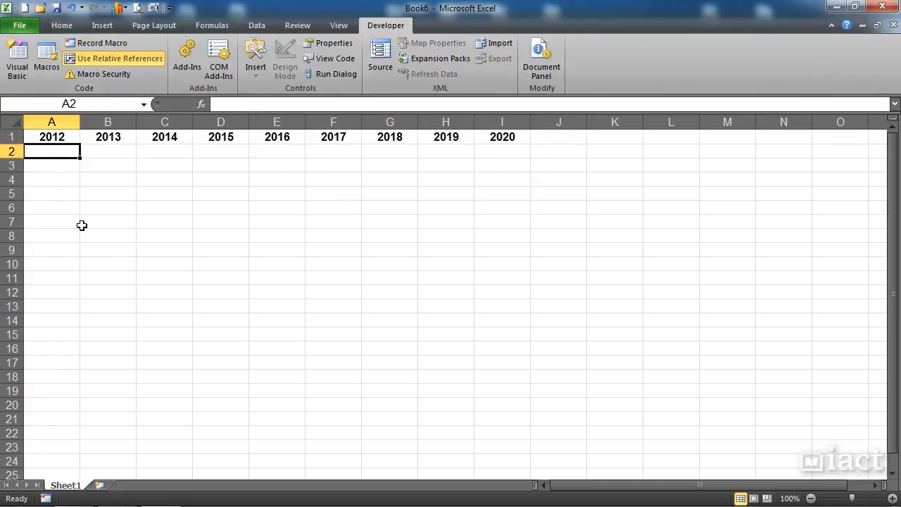
Step: Run the macYears macro from the Personal Macro Workbook at cell A6, and select cell C11
left_click(46, 201)
left_click(46, 66)
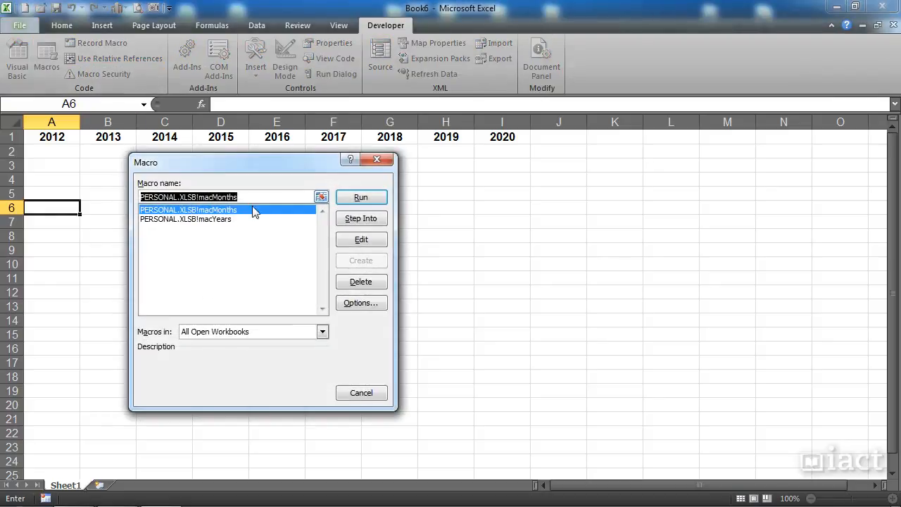
left_click(224, 220)
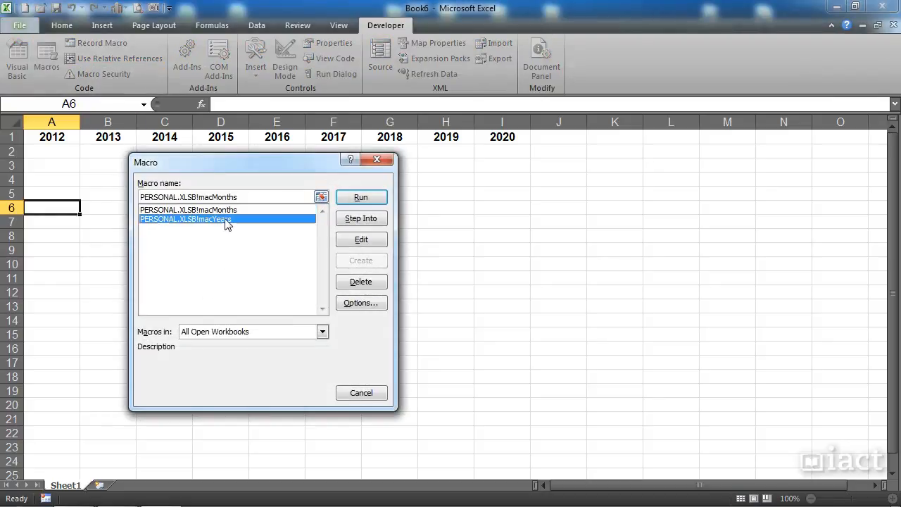
left_click(359, 198)
left_click(164, 282)
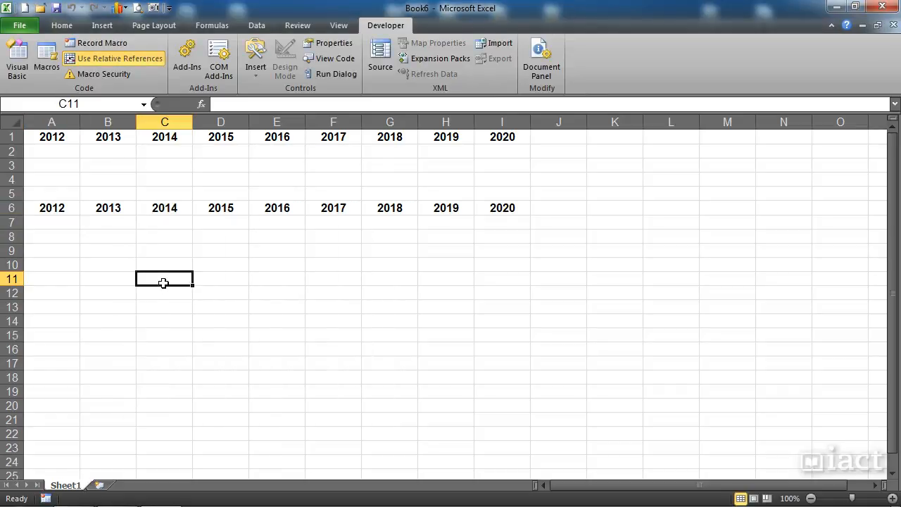
Step: Create a blank workbook, select cell B5, and review the macMonths and macYears macros available there without running either
left_click(25, 8)
left_click(114, 195)
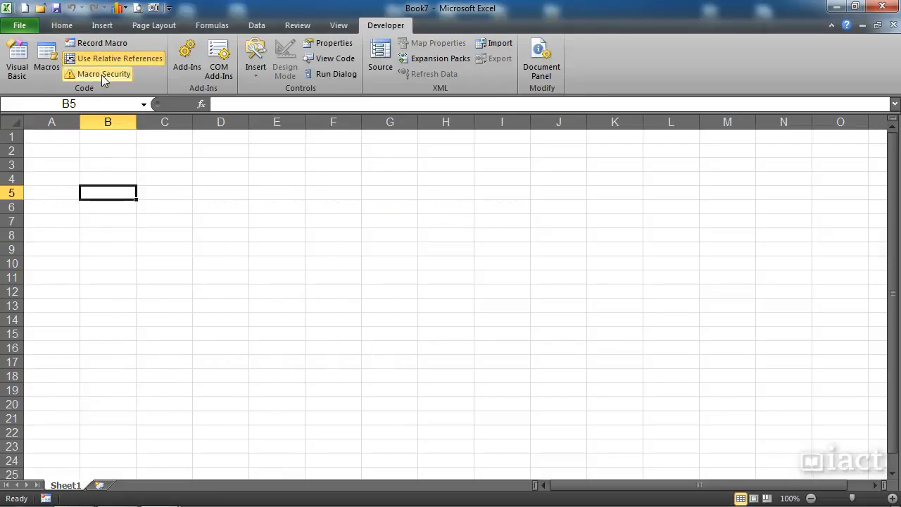
left_click(56, 71)
left_click(211, 219)
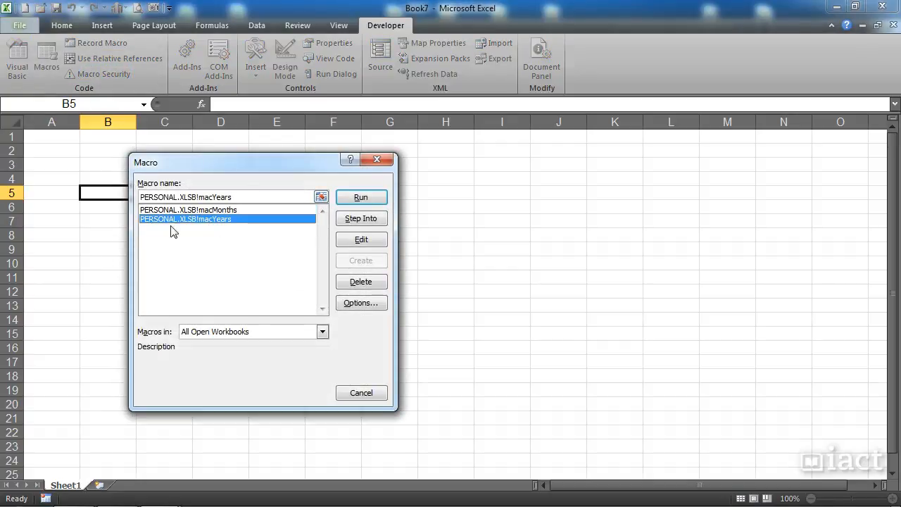
left_click(216, 210)
left_click(217, 220)
left_click(218, 211)
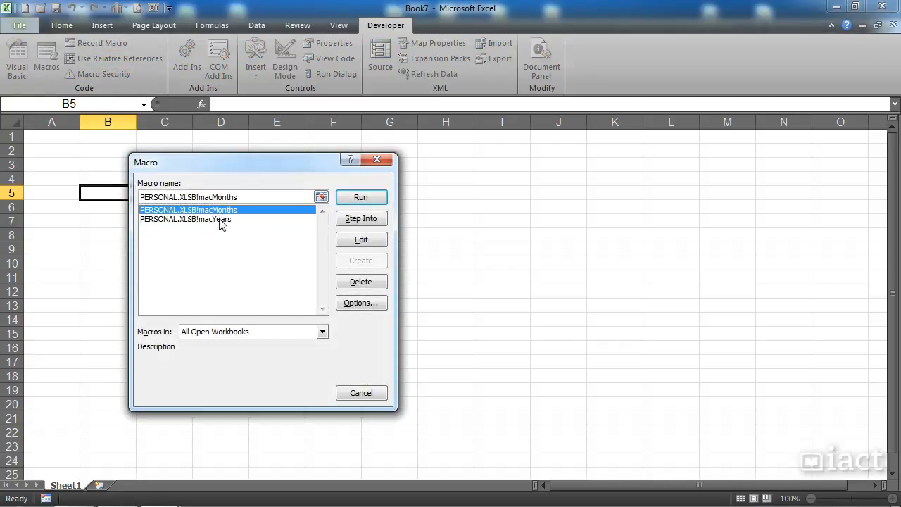
left_click(219, 220)
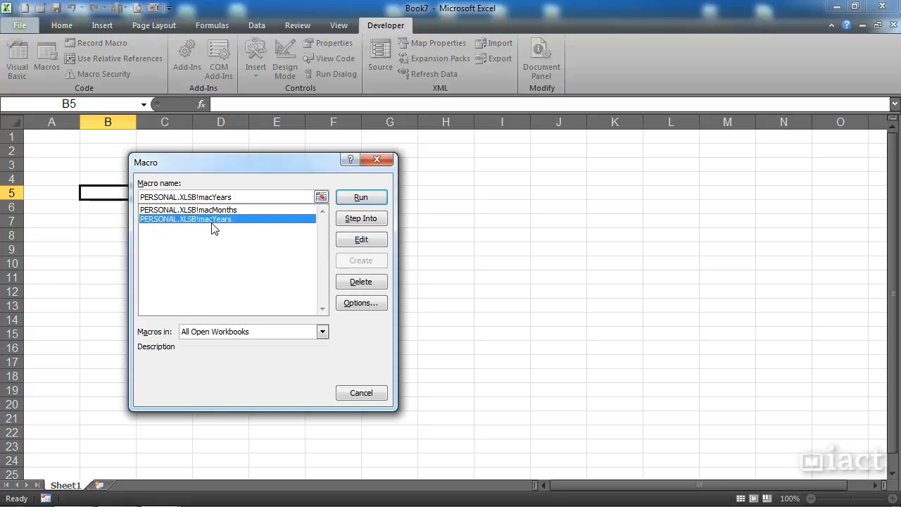
left_click(355, 393)
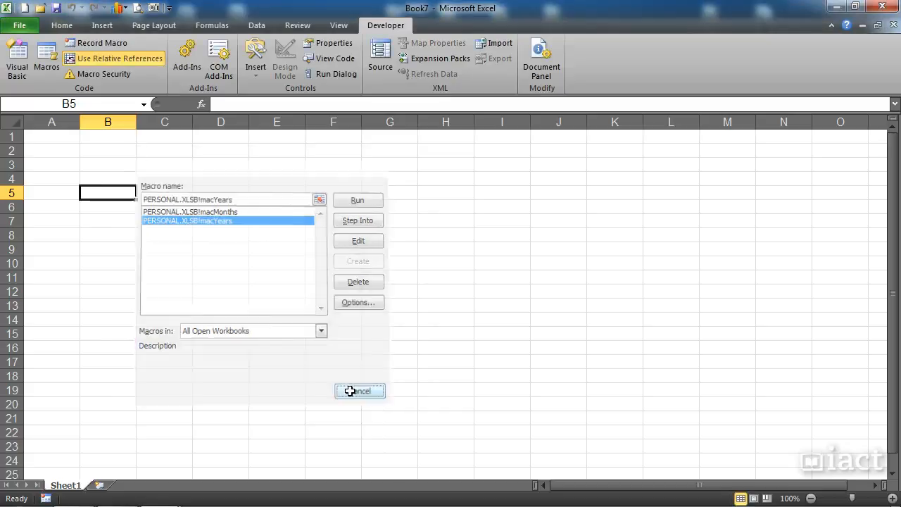